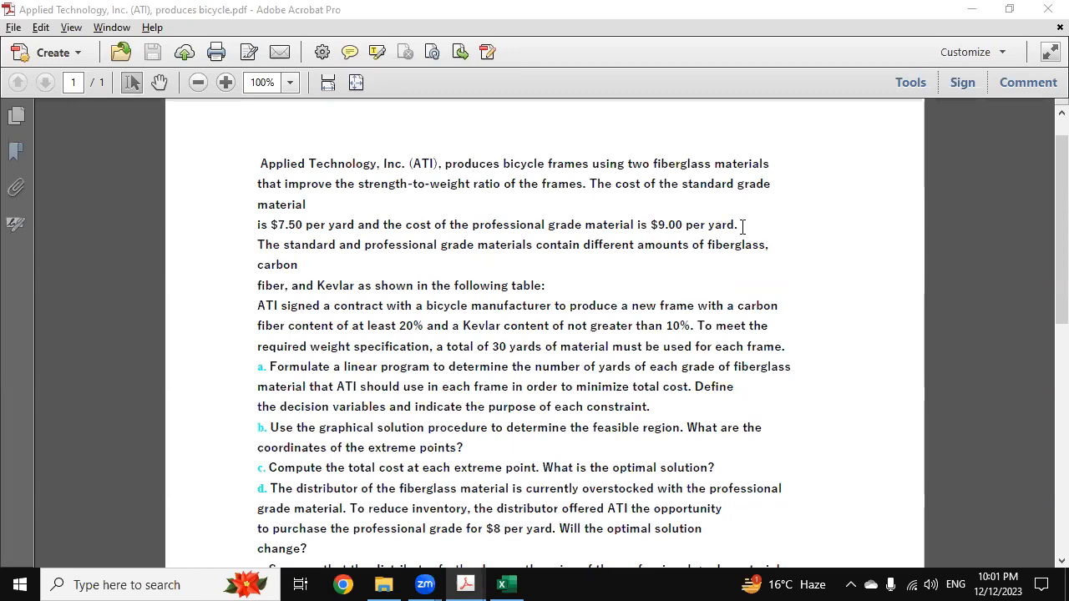
Step: Read the ATI bicycle frame problem, covering the material costs, contract requirements and questions a to e
{"action": "scroll", "coordinate": [324, 281], "scroll_direction": "down", "scroll_amount": 1}
{"action": "left_click_drag", "start_coordinate": [250, 205], "coordinate": [775, 305]}
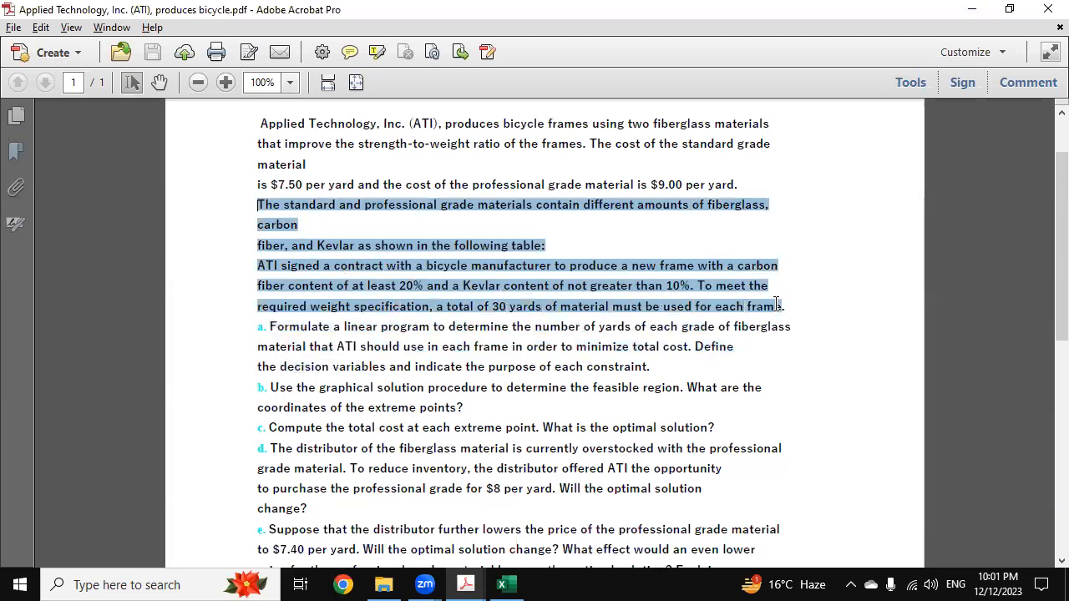
{"action": "left_click", "coordinate": [517, 334]}
{"action": "scroll", "coordinate": [291, 349], "scroll_direction": "down", "scroll_amount": 1}
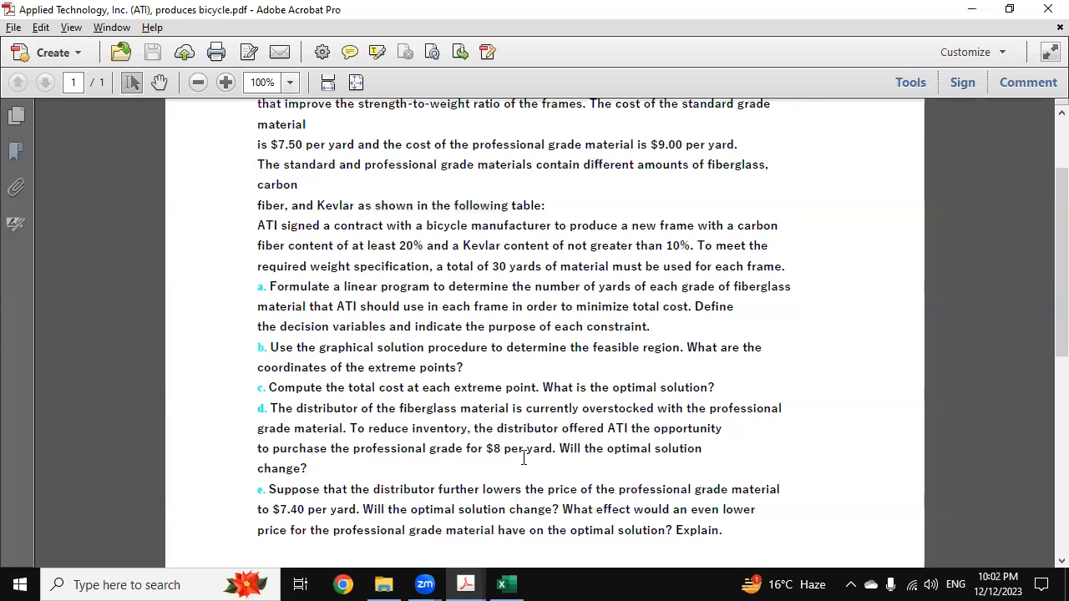
{"action": "scroll", "coordinate": [392, 476], "scroll_direction": "down", "scroll_amount": 1}
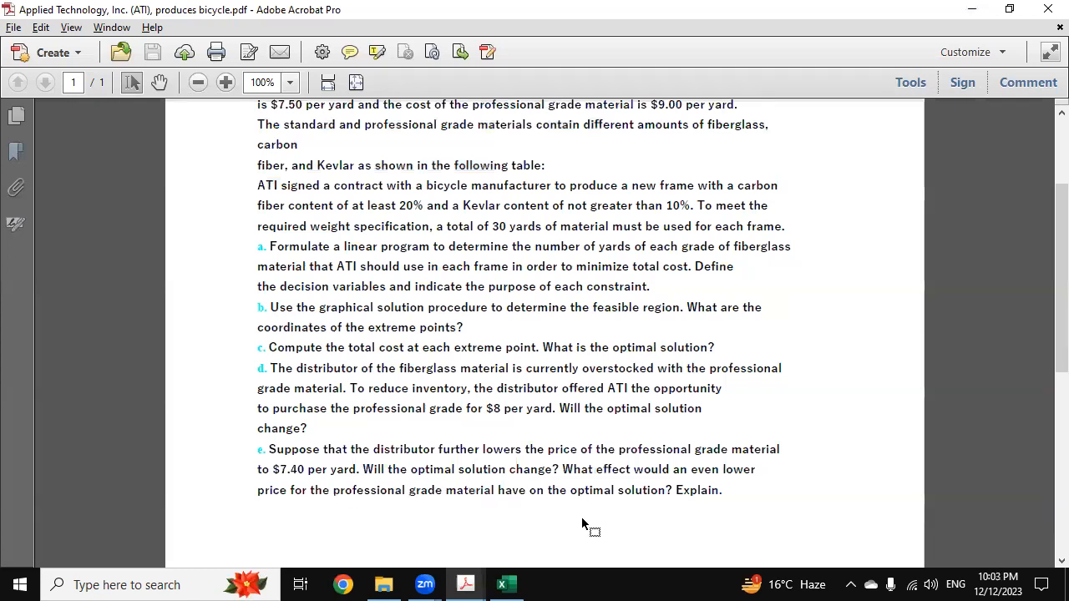
{"action": "left_click_drag", "start_coordinate": [722, 493], "coordinate": [276, 456]}
{"action": "left_click", "coordinate": [401, 519]}
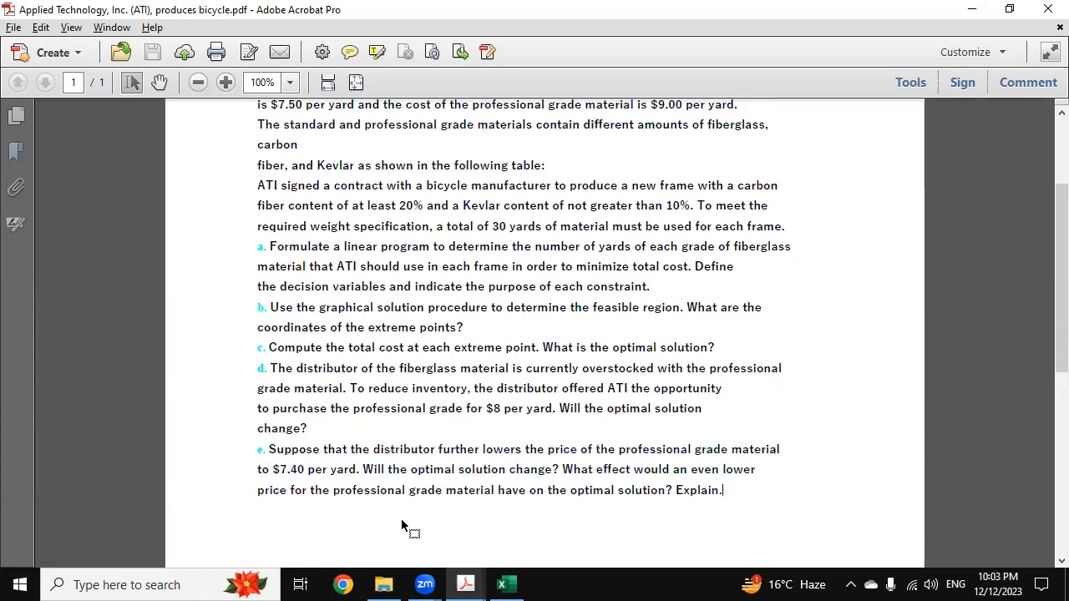
Step: Switch to the Excel workbook and review Part A's variable definitions, minimization objective and decision variables table on Sheet1
{"action": "left_click", "coordinate": [517, 582]}
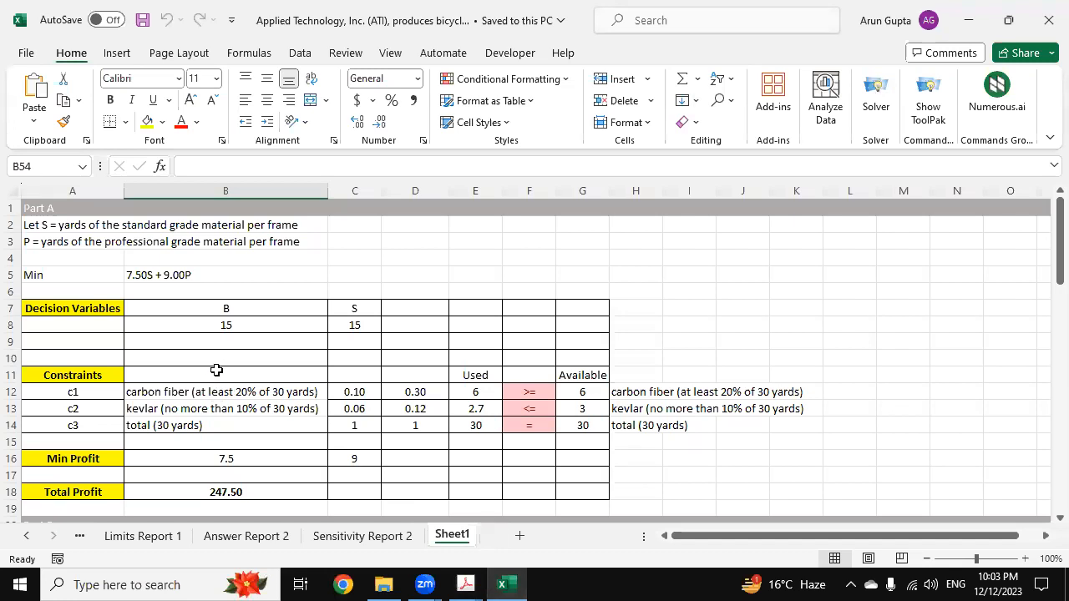
{"action": "left_click", "coordinate": [53, 207]}
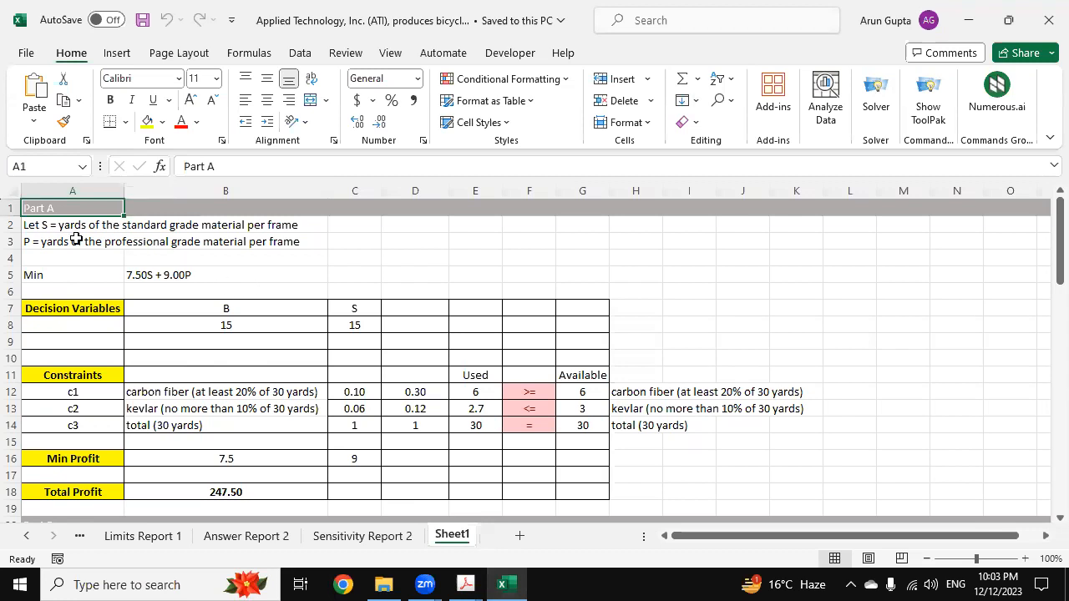
{"action": "left_click", "coordinate": [129, 273]}
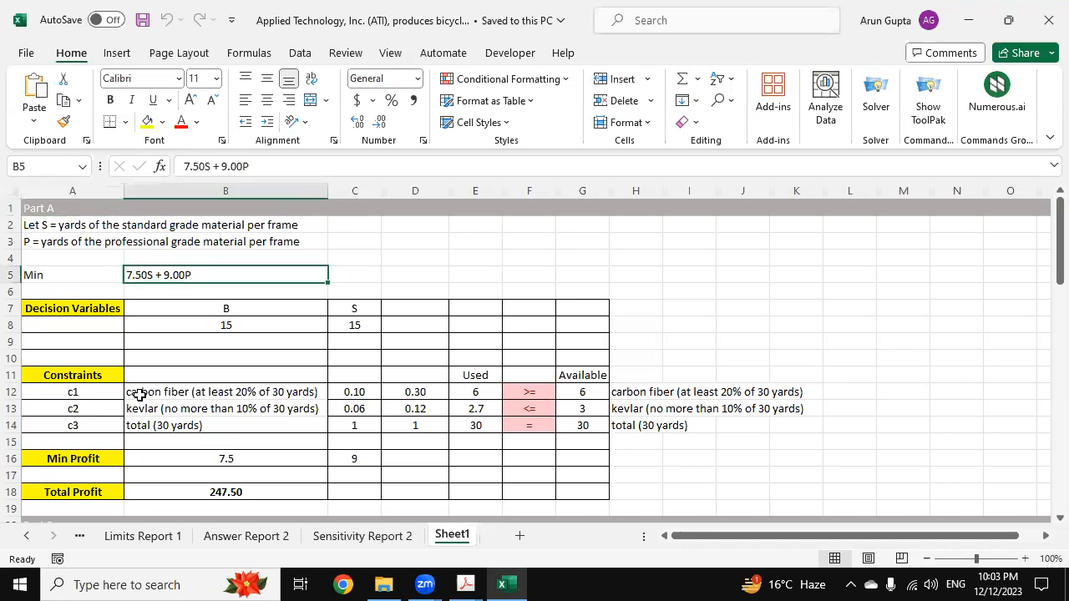
{"action": "scroll", "coordinate": [133, 382], "scroll_direction": "down", "scroll_amount": 1}
{"action": "left_click", "coordinate": [42, 257]}
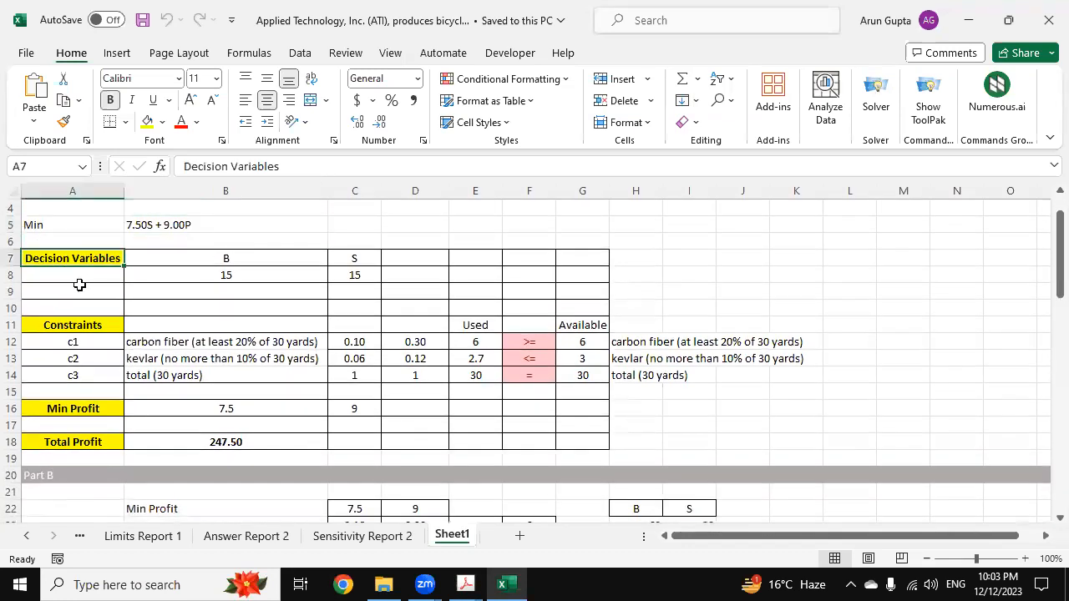
{"action": "scroll", "coordinate": [83, 332], "scroll_direction": "up", "scroll_amount": 1}
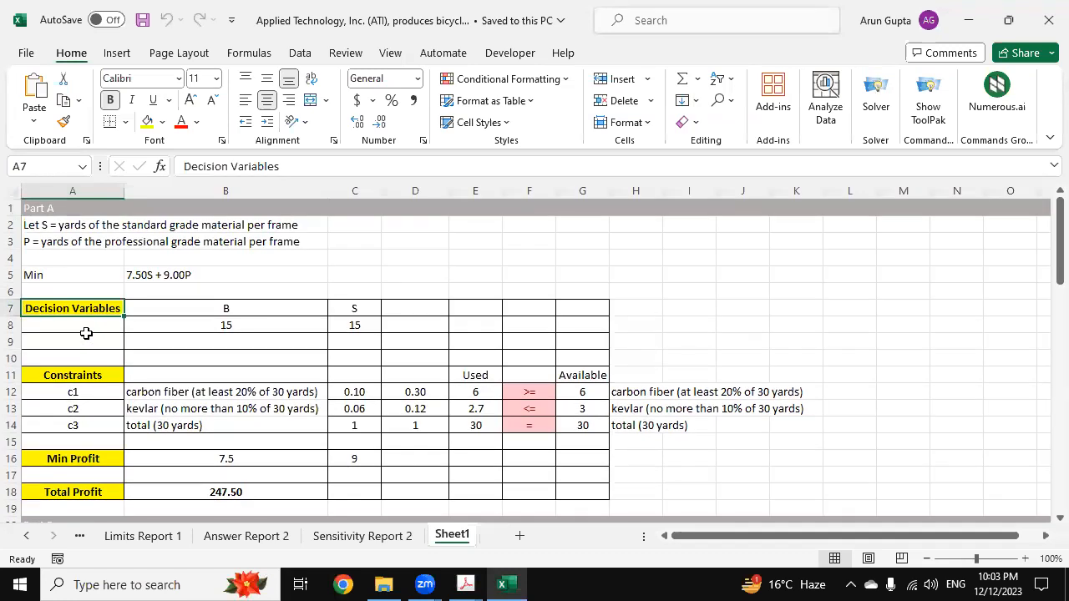
Step: Change the first decision variable's label in cell B7 to P
{"action": "left_click", "coordinate": [213, 310]}
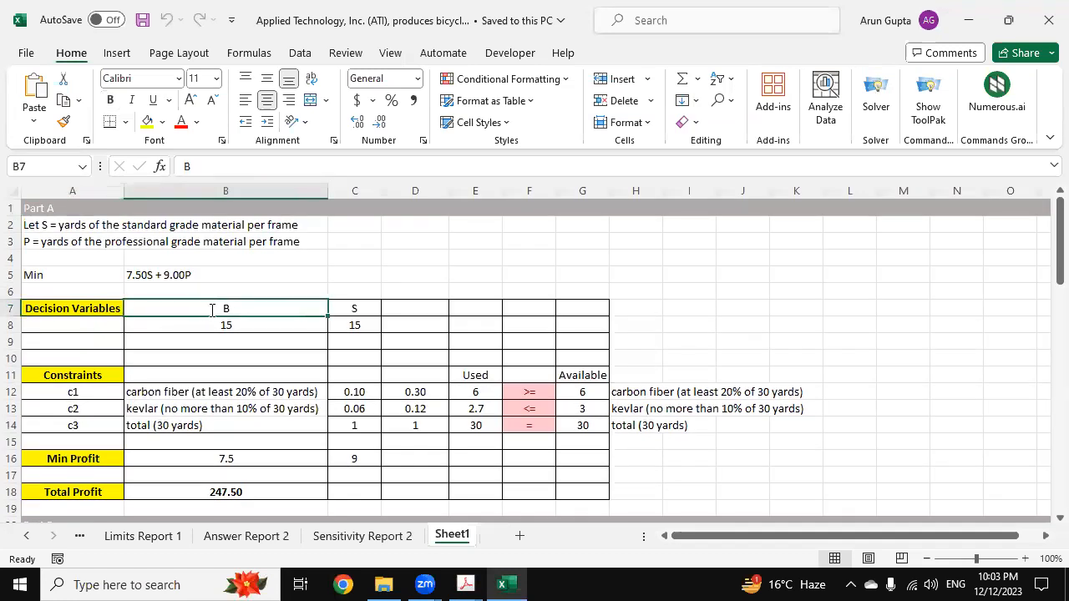
{"action": "type", "text": "P"}
{"action": "left_click", "coordinate": [357, 309]}
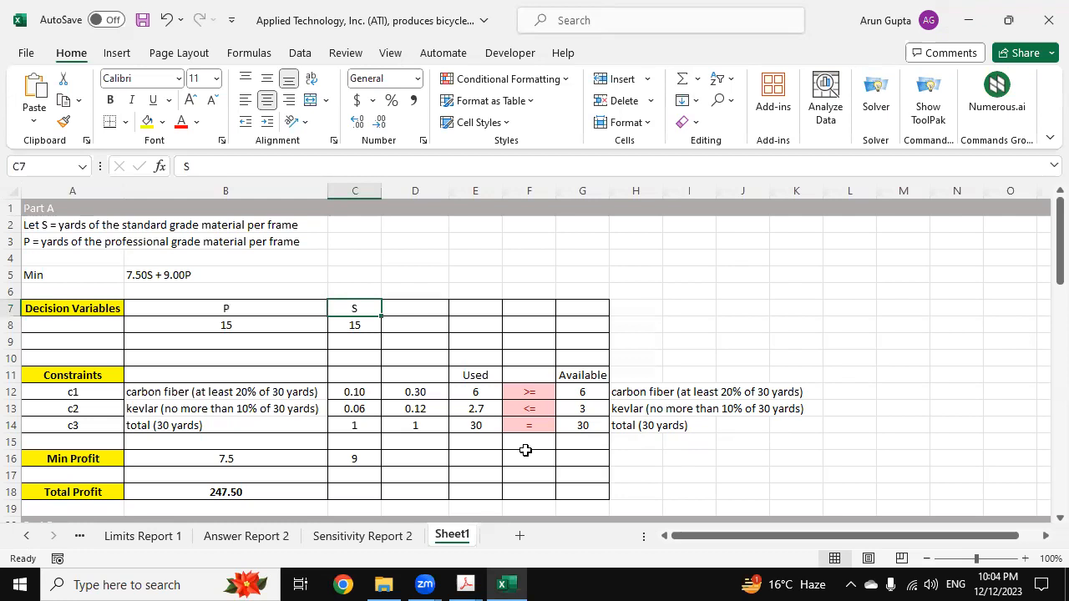
Step: Examine Part A's total profit, Part B's constraint intercept tables and the chart of the feasible region with its extreme points
{"action": "scroll", "coordinate": [489, 458], "scroll_direction": "down", "scroll_amount": 2}
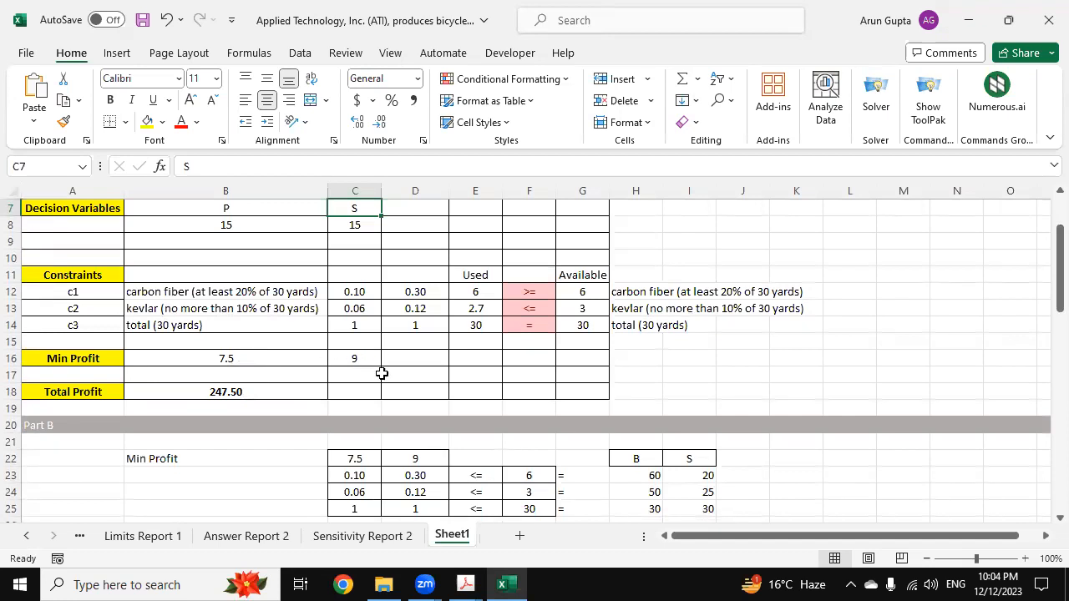
{"action": "left_click", "coordinate": [248, 396]}
{"action": "left_click", "coordinate": [269, 420]}
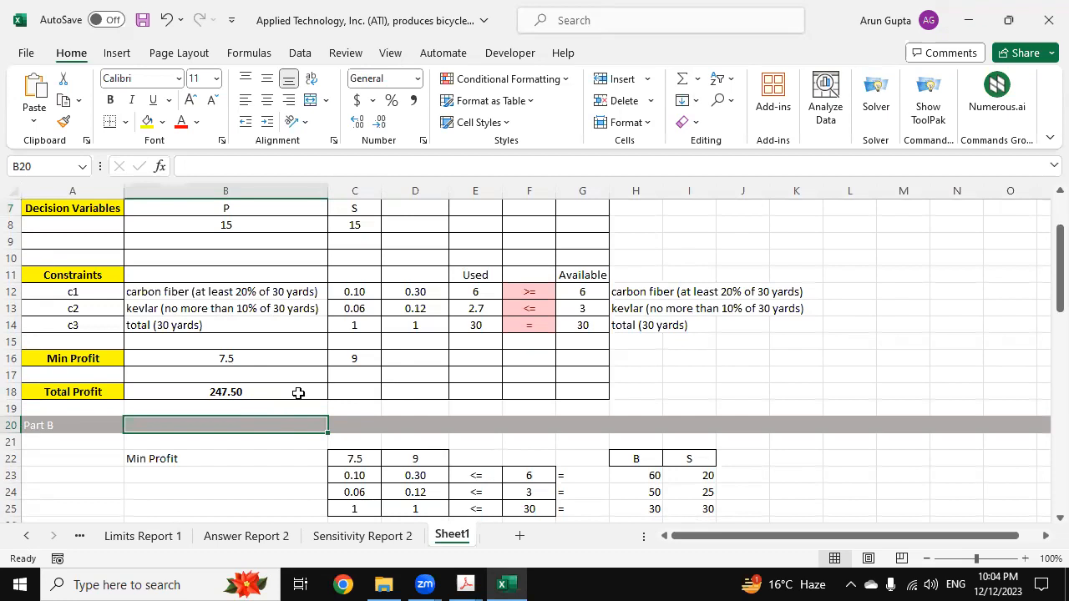
{"action": "scroll", "coordinate": [298, 392], "scroll_direction": "down", "scroll_amount": 1}
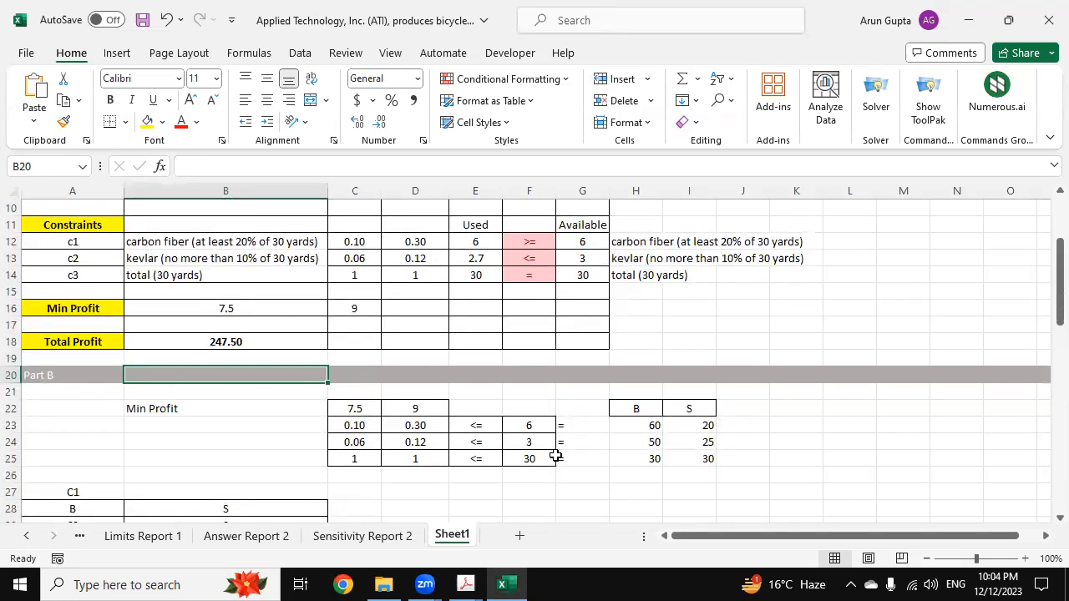
{"action": "scroll", "coordinate": [556, 457], "scroll_direction": "down", "scroll_amount": 5}
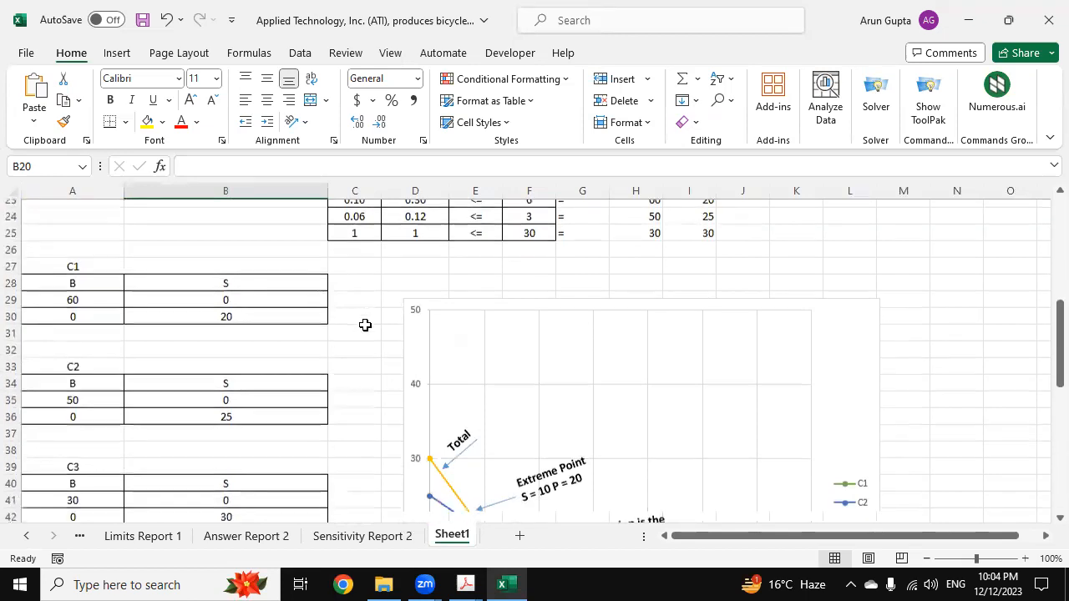
{"action": "scroll", "coordinate": [365, 325], "scroll_direction": "down", "scroll_amount": 1}
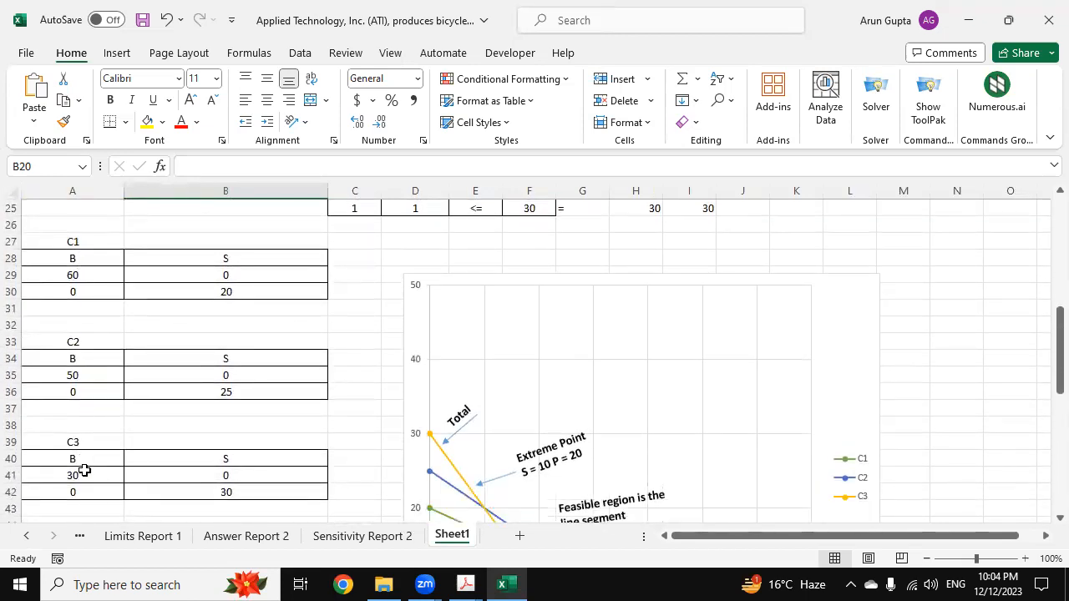
{"action": "scroll", "coordinate": [234, 401], "scroll_direction": "down", "scroll_amount": 3}
{"action": "scroll", "coordinate": [551, 397], "scroll_direction": "up", "scroll_amount": 2}
{"action": "scroll", "coordinate": [718, 355], "scroll_direction": "up", "scroll_amount": 1}
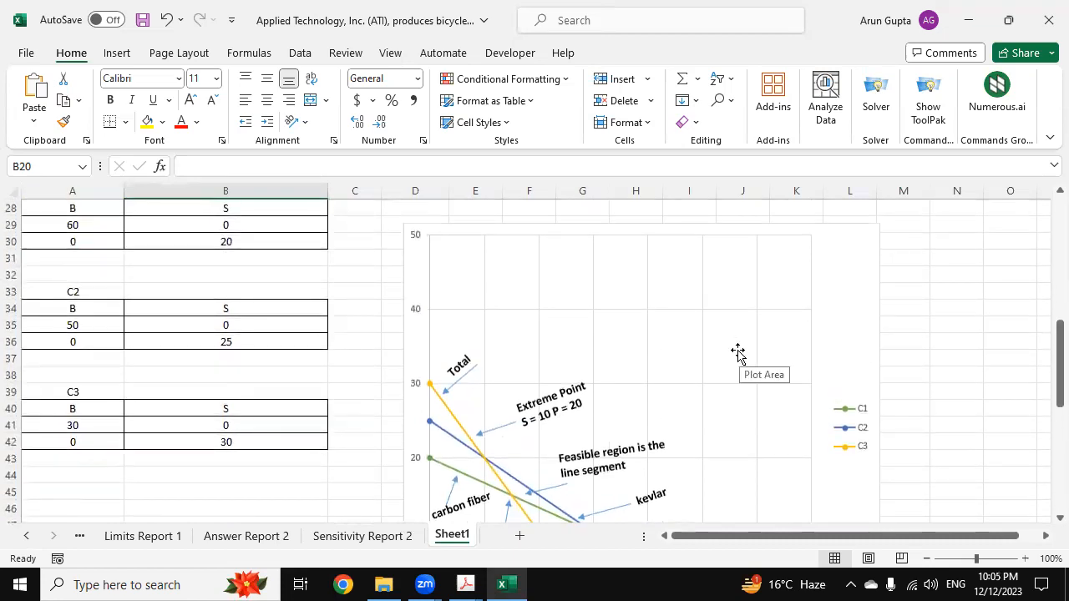
{"action": "scroll", "coordinate": [737, 353], "scroll_direction": "down", "scroll_amount": 2}
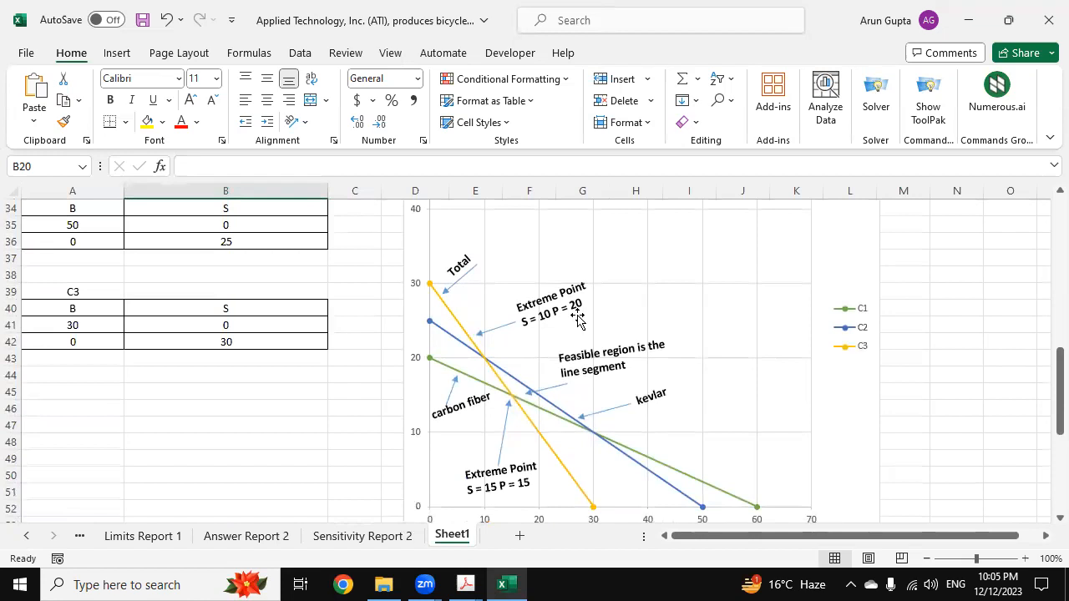
{"action": "scroll", "coordinate": [530, 344], "scroll_direction": "down", "scroll_amount": 1}
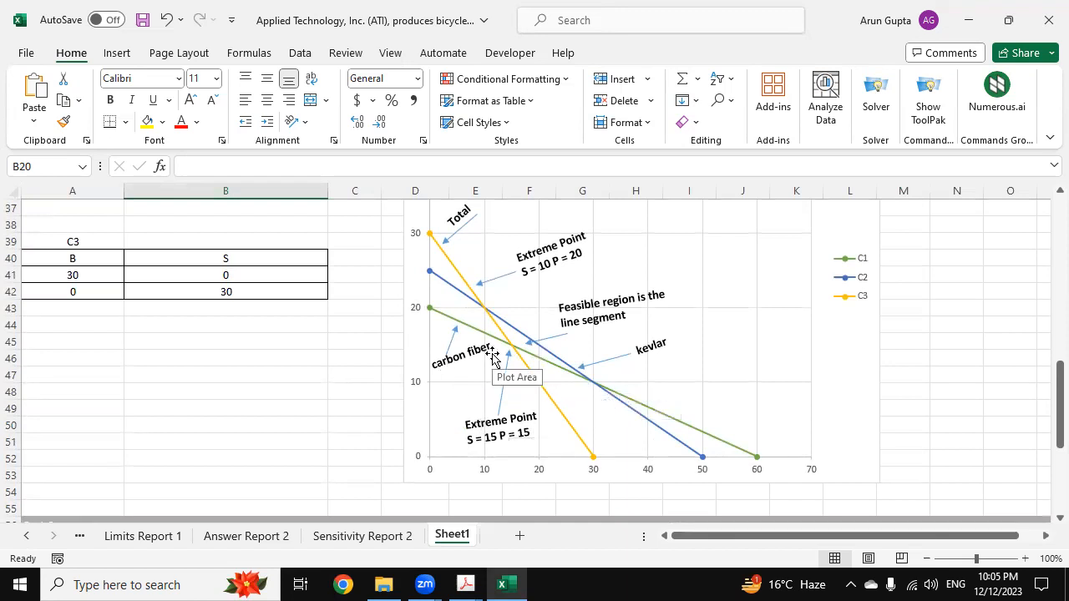
Step: Review the extreme point costs in Part C and the price-change answers in Parts D and E
{"action": "scroll", "coordinate": [511, 355], "scroll_direction": "down", "scroll_amount": 1}
{"action": "scroll", "coordinate": [510, 359], "scroll_direction": "down", "scroll_amount": 2}
{"action": "scroll", "coordinate": [334, 337], "scroll_direction": "down", "scroll_amount": 1}
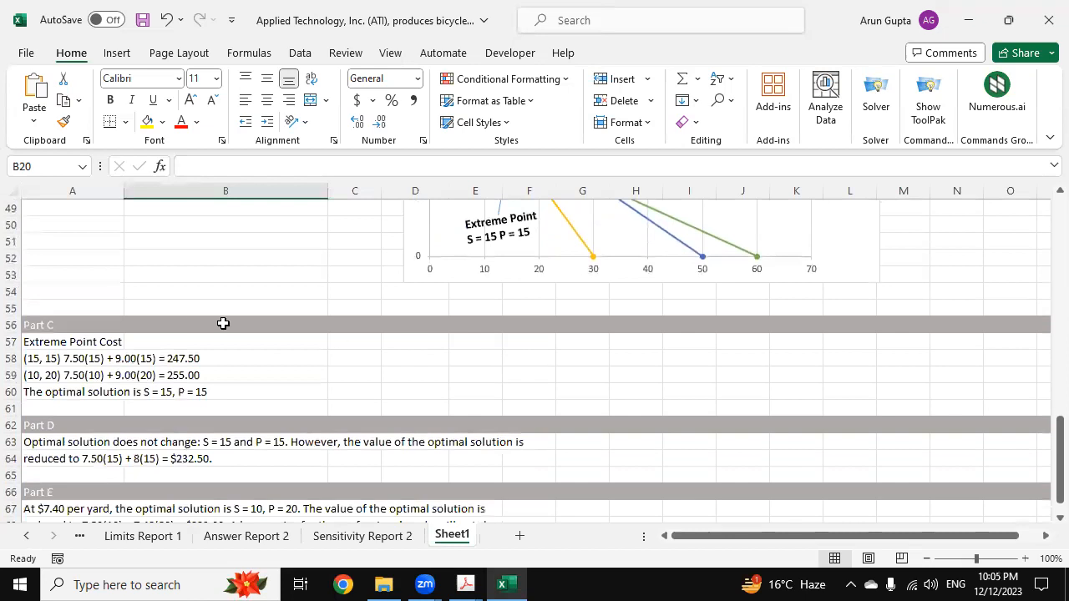
{"action": "left_click", "coordinate": [89, 325]}
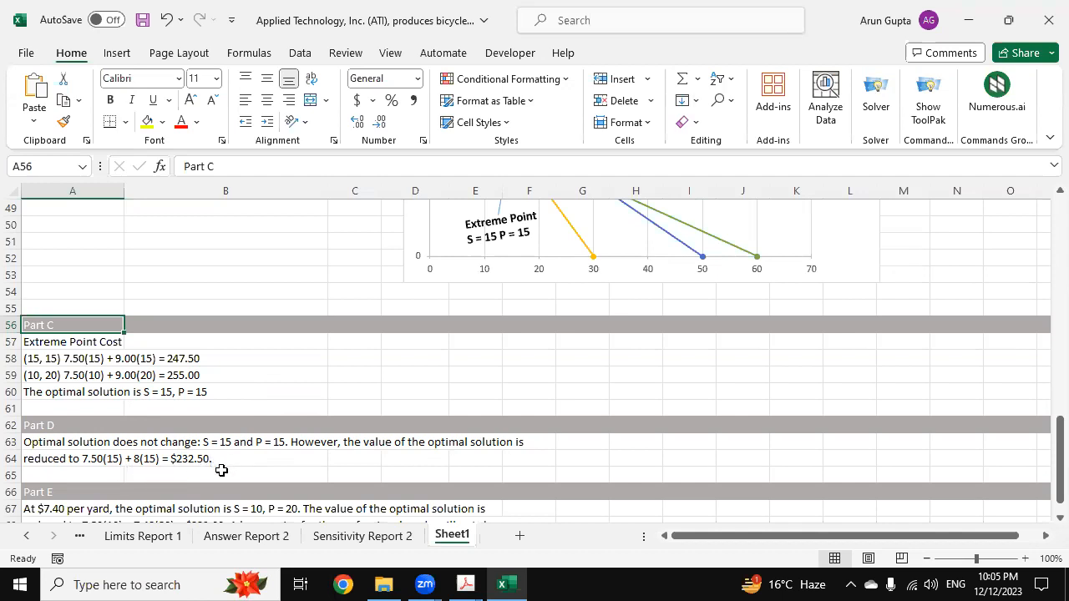
{"action": "scroll", "coordinate": [236, 448], "scroll_direction": "down", "scroll_amount": 1}
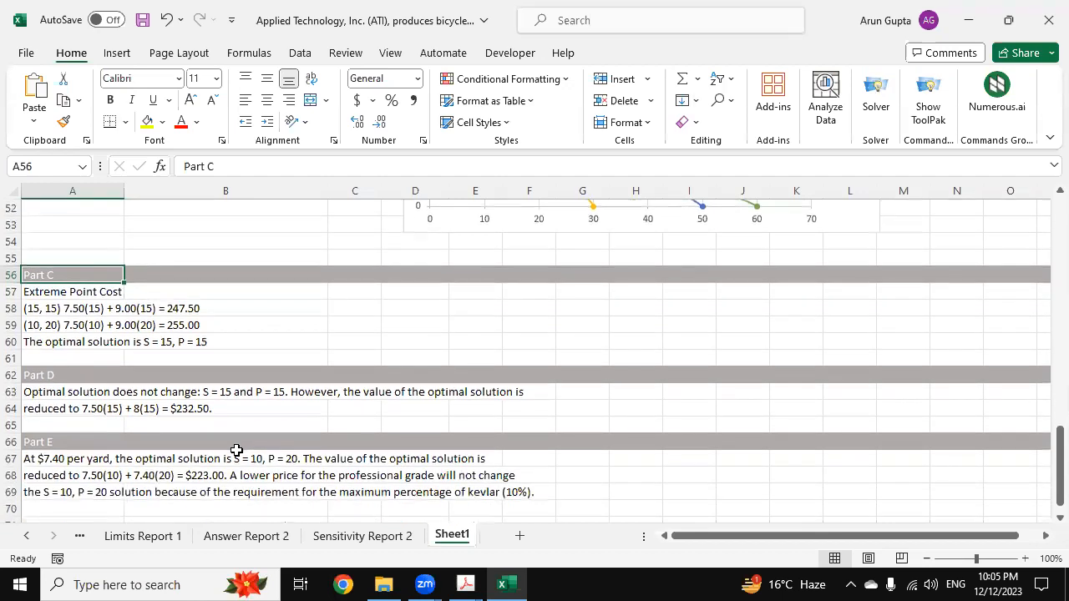
{"action": "scroll", "coordinate": [236, 451], "scroll_direction": "down", "scroll_amount": 2}
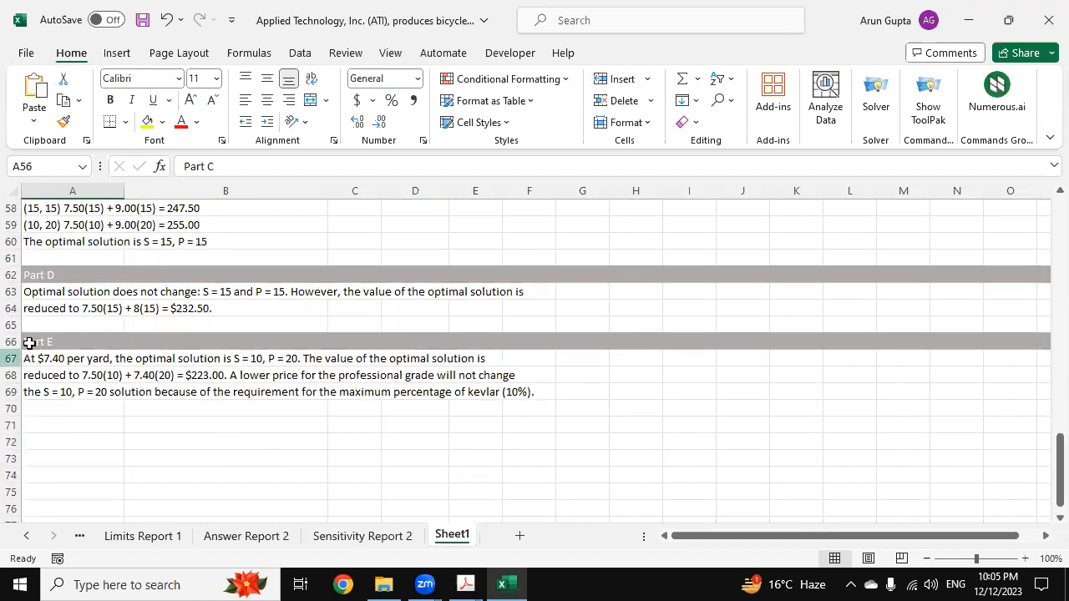